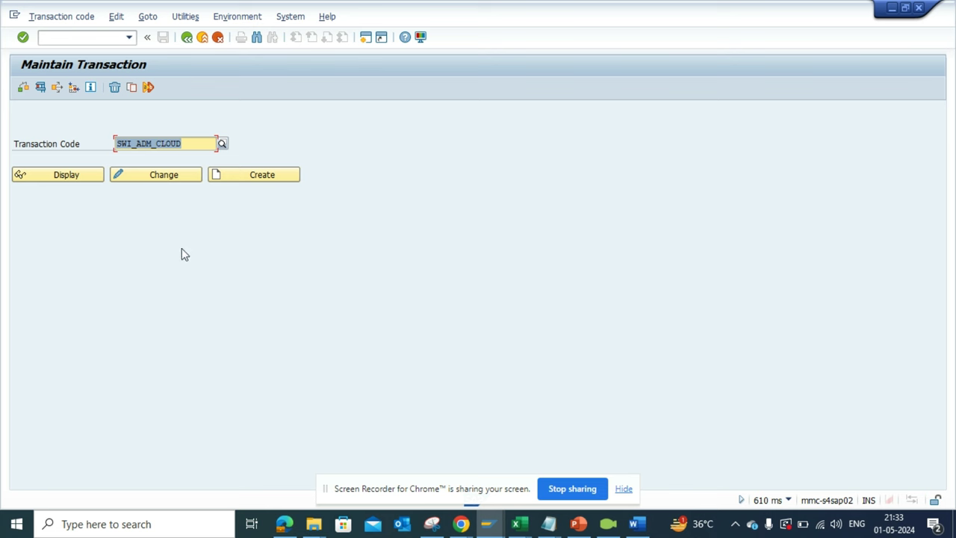
- Test-run transaction SWI_ADM_CLOUD from SE93 to open Workflow Administration
{"action": "left_click", "coordinate": [180, 144]}
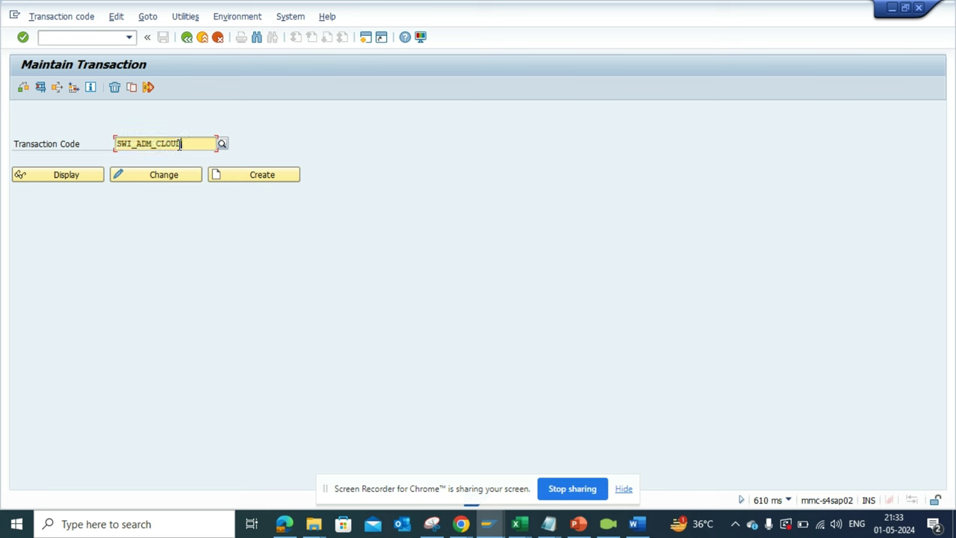
{"action": "left_click_drag", "start_coordinate": [180, 145], "coordinate": [134, 144]}
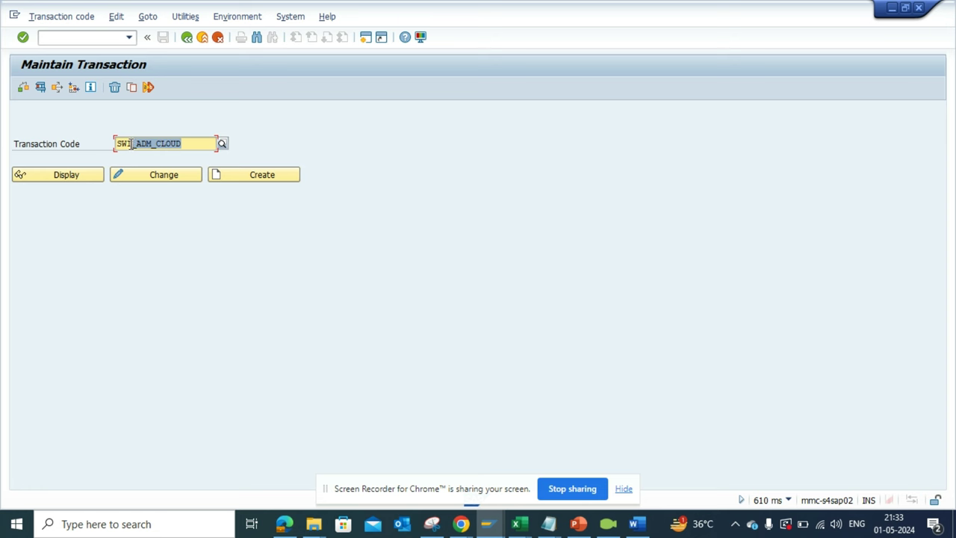
{"action": "left_click", "coordinate": [41, 88]}
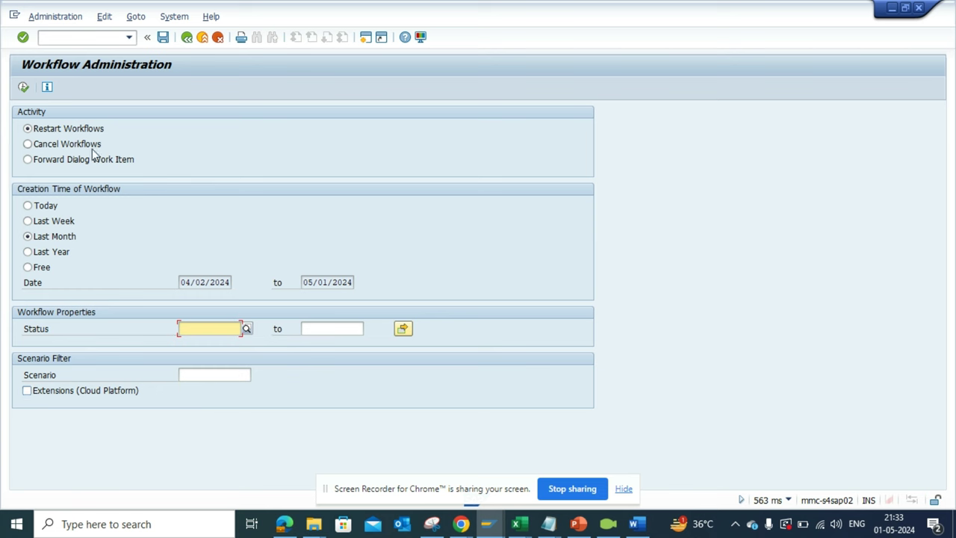
- Run the Restart Workflows search for last month, 04/02/2024 to 05/01/2024
{"action": "left_click", "coordinate": [23, 87]}
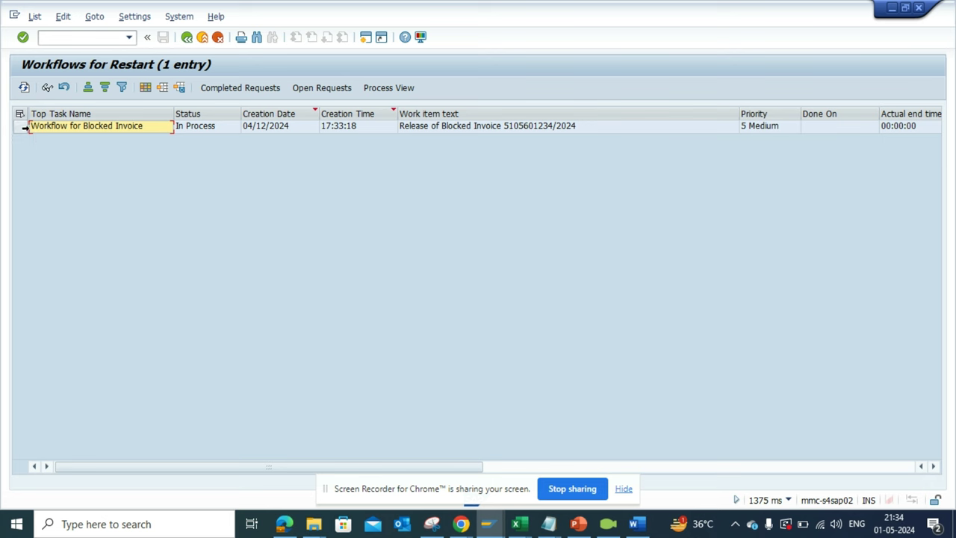
- Check open requests for the Workflow for Blocked Invoice; none are found
{"action": "left_click", "coordinate": [26, 127]}
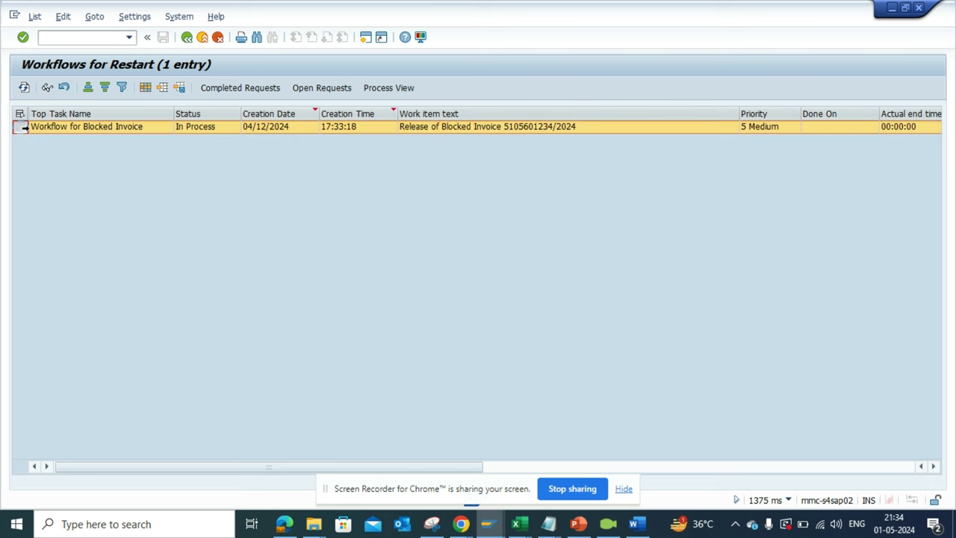
{"action": "left_click", "coordinate": [312, 89]}
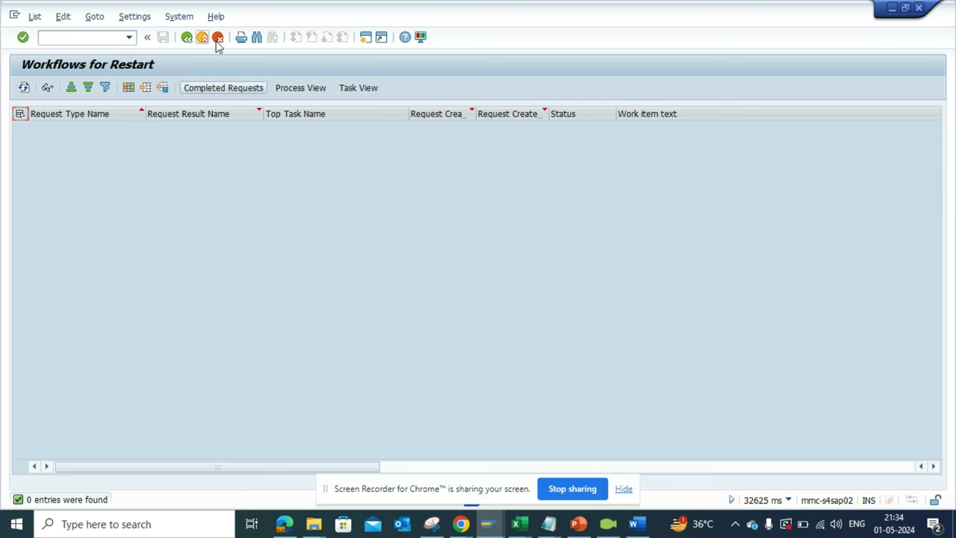
{"action": "left_click", "coordinate": [187, 38]}
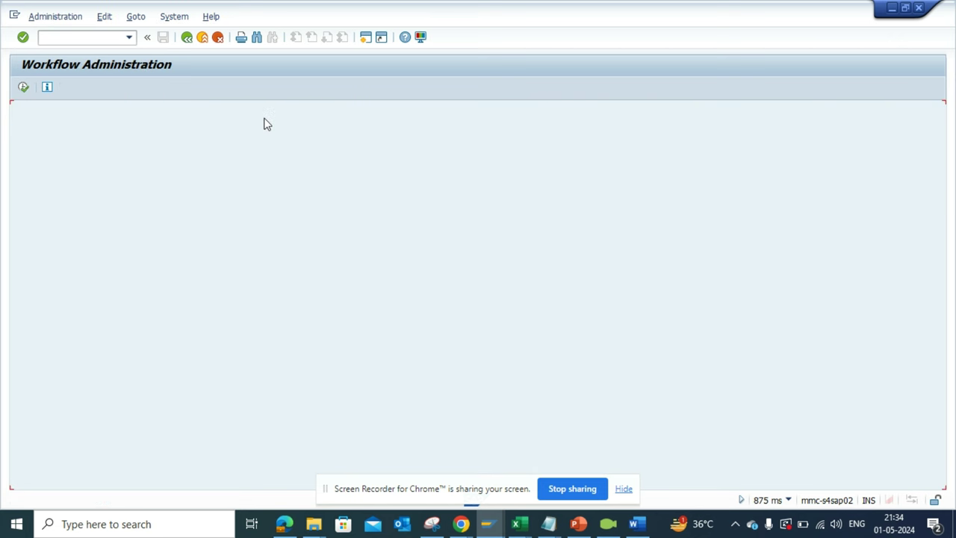
{"action": "left_click", "coordinate": [23, 87]}
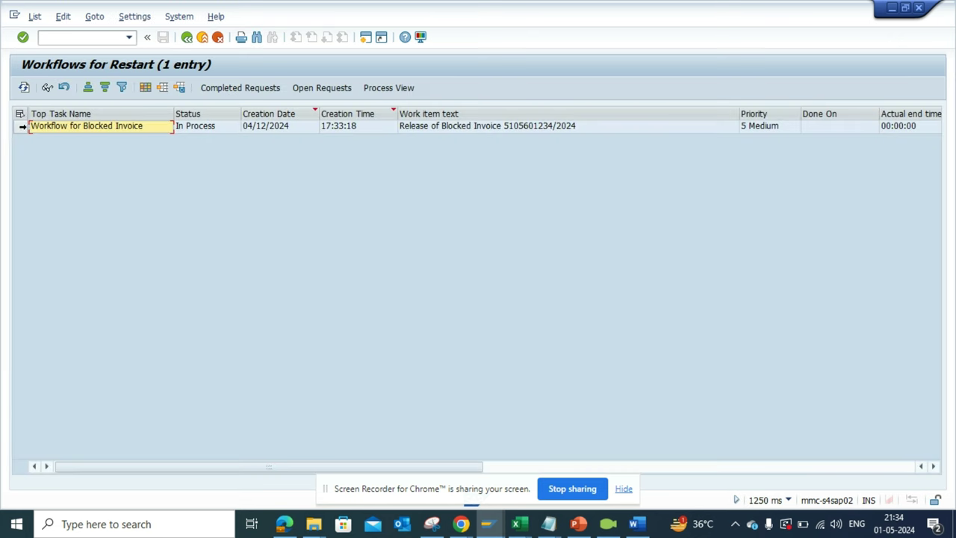
{"action": "left_click", "coordinate": [20, 127]}
{"action": "left_click", "coordinate": [410, 91]}
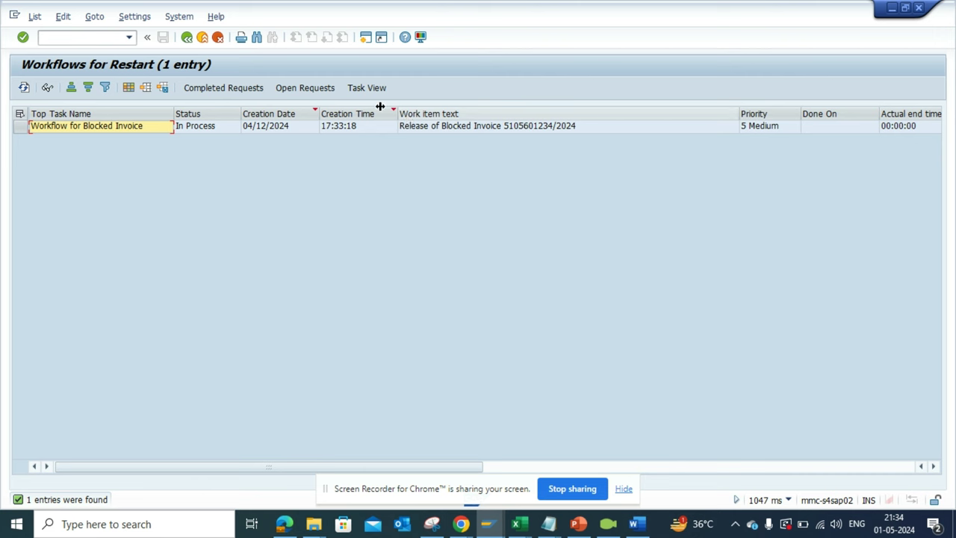
{"action": "left_click", "coordinate": [376, 92]}
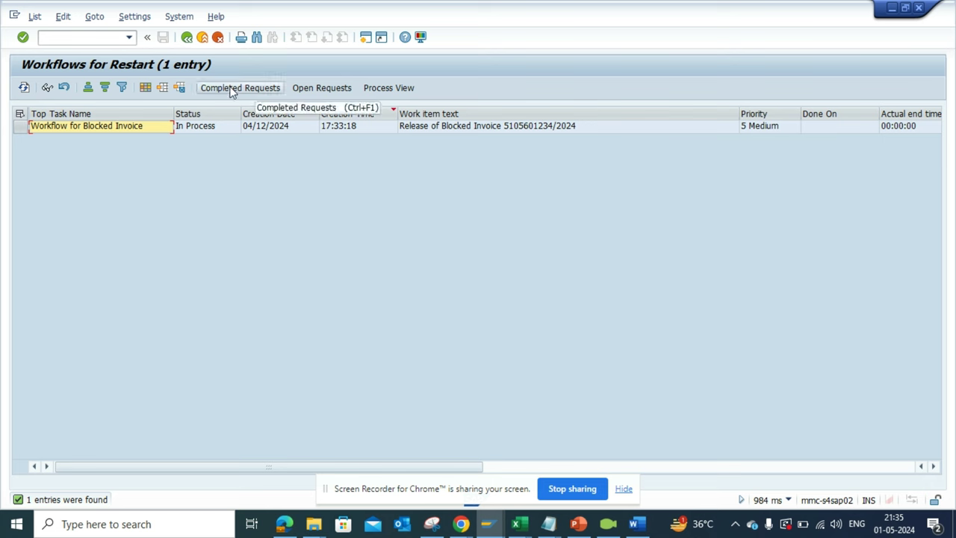
{"action": "left_click", "coordinate": [182, 40]}
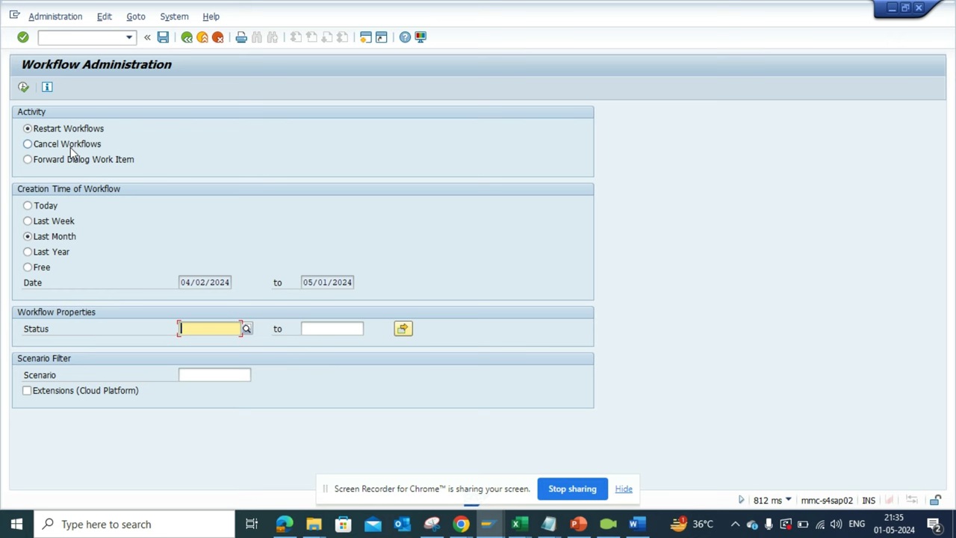
- Switch to Cancel Workflows and list the workflows that can be cancelled
{"action": "left_click", "coordinate": [71, 147]}
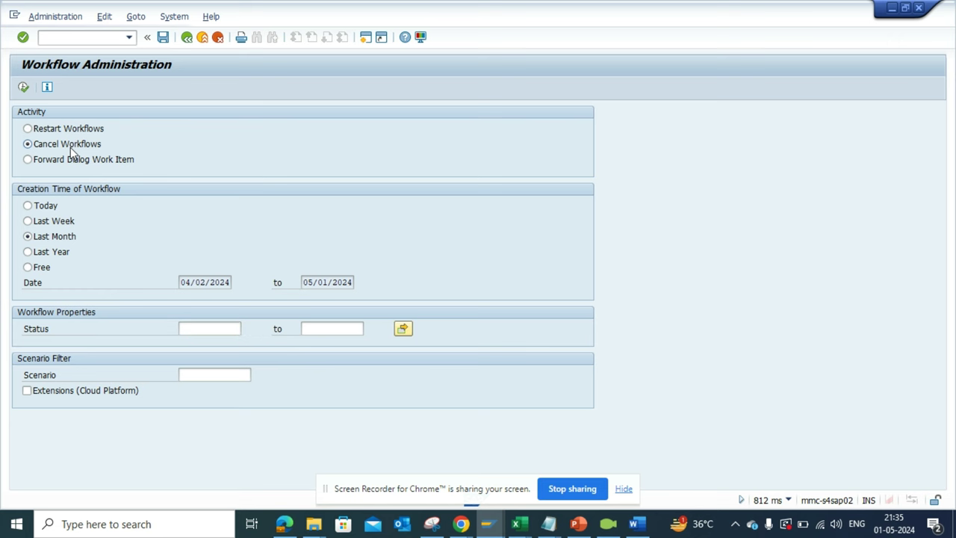
{"action": "left_click", "coordinate": [24, 88]}
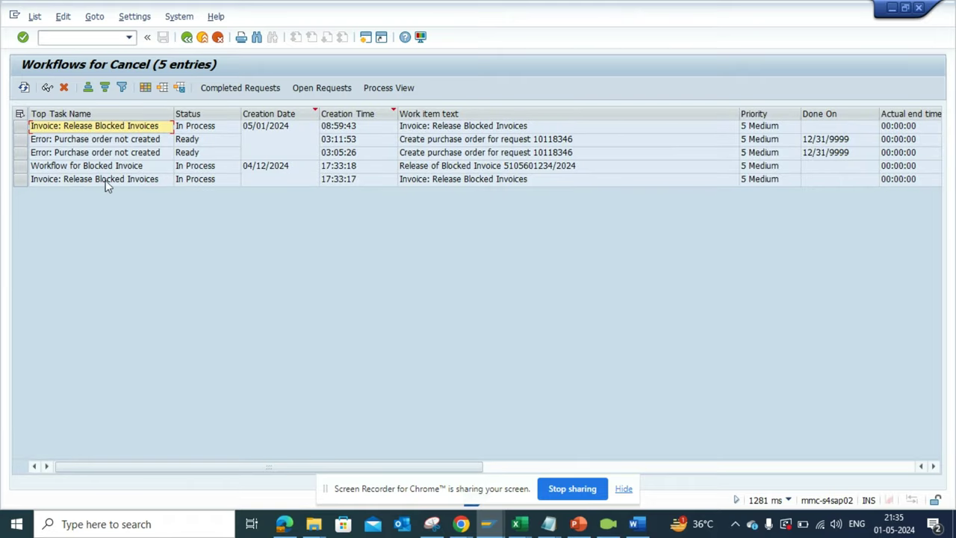
{"action": "left_click", "coordinate": [24, 180]}
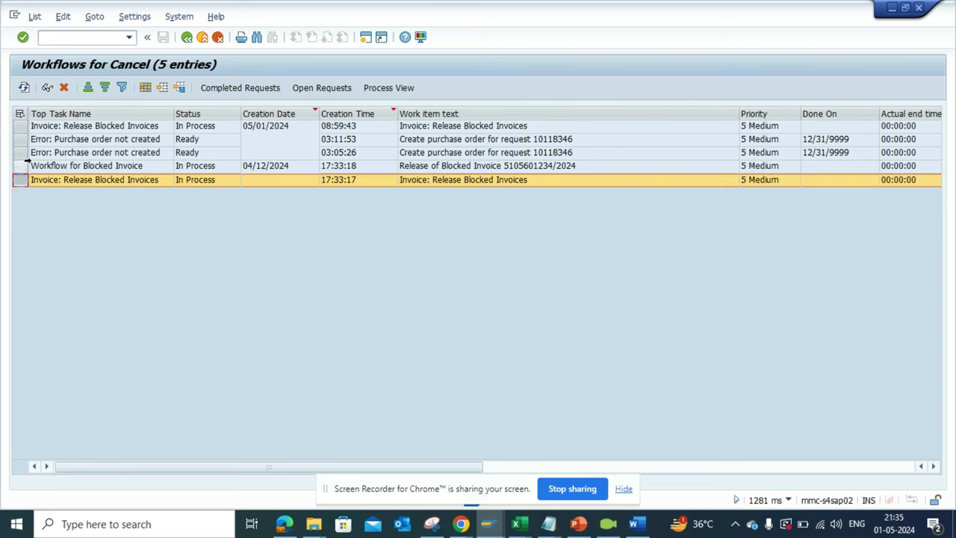
- Cancel the 03:05:26 'Purchase order not created' workflow, confirming with Yes
{"action": "left_click", "coordinate": [21, 152]}
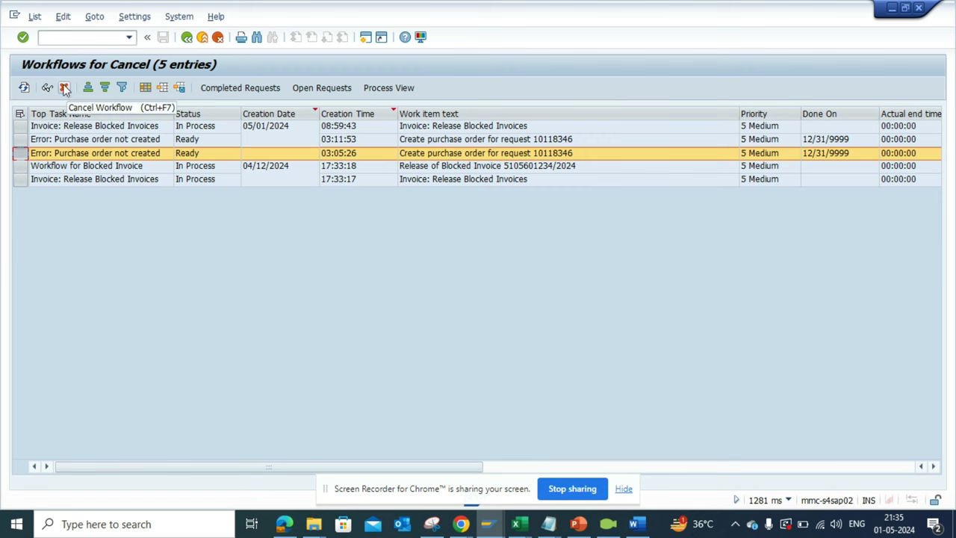
{"action": "left_click", "coordinate": [126, 153]}
{"action": "key", "text": "ctrl+F7"}
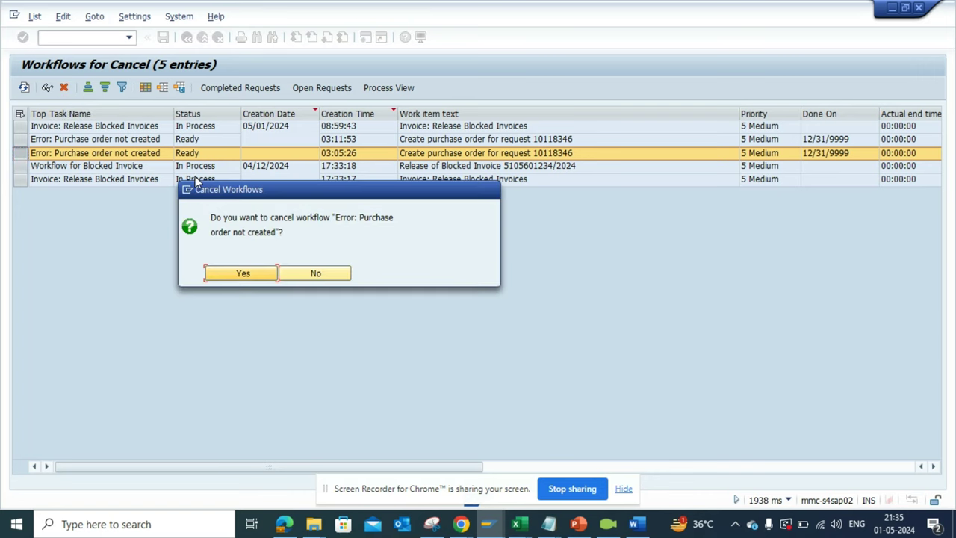
{"action": "left_click", "coordinate": [237, 273]}
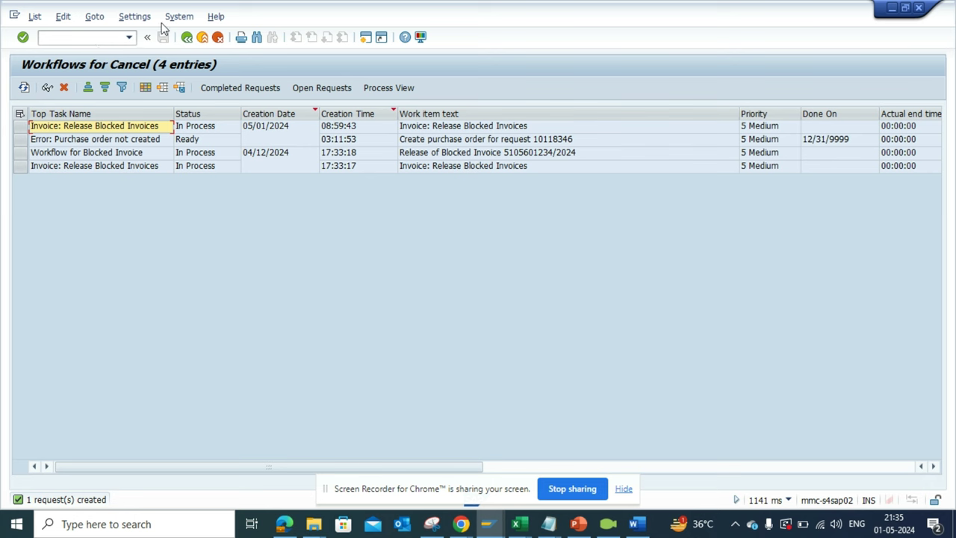
{"action": "left_click", "coordinate": [187, 38]}
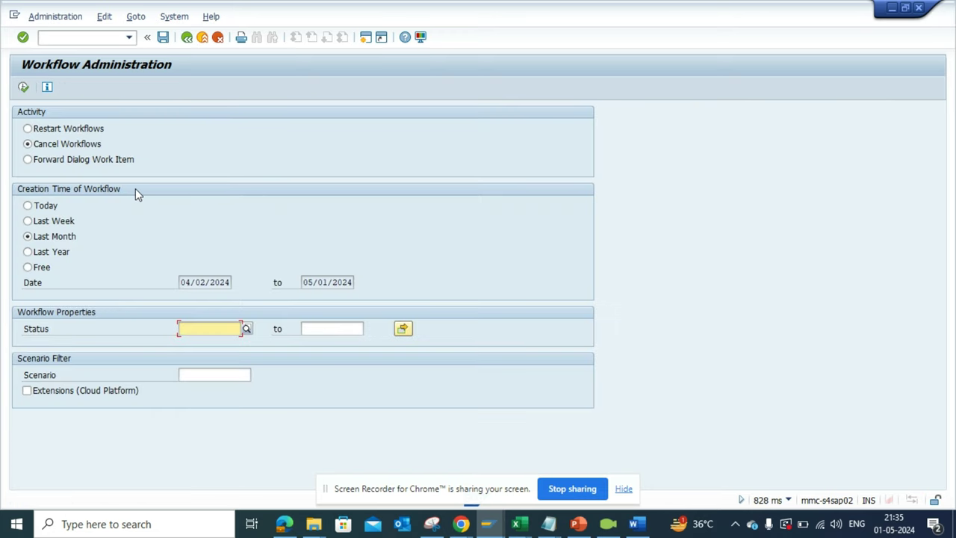
- List dialog work items to forward for a user picked from input history
{"action": "left_click", "coordinate": [86, 164]}
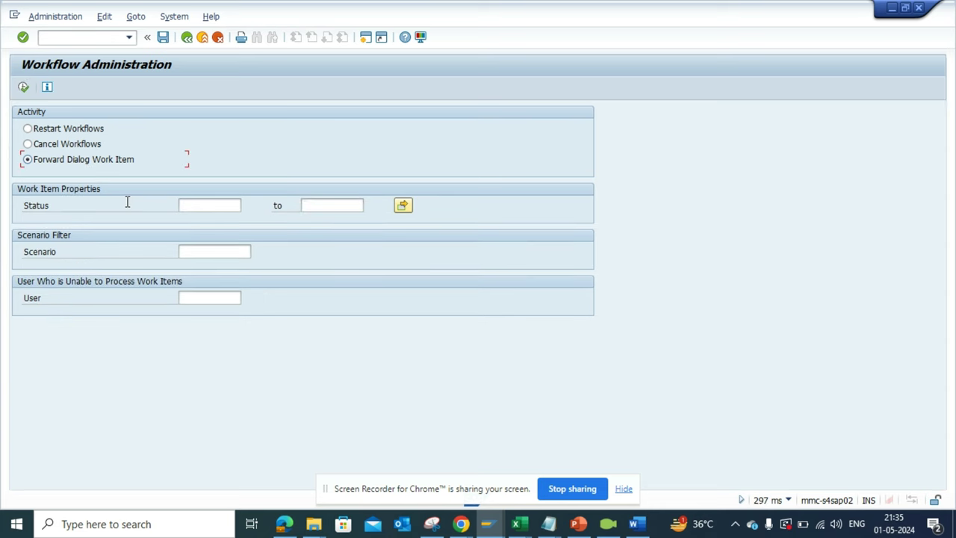
{"action": "left_click", "coordinate": [208, 297]}
{"action": "left_click", "coordinate": [208, 297]}
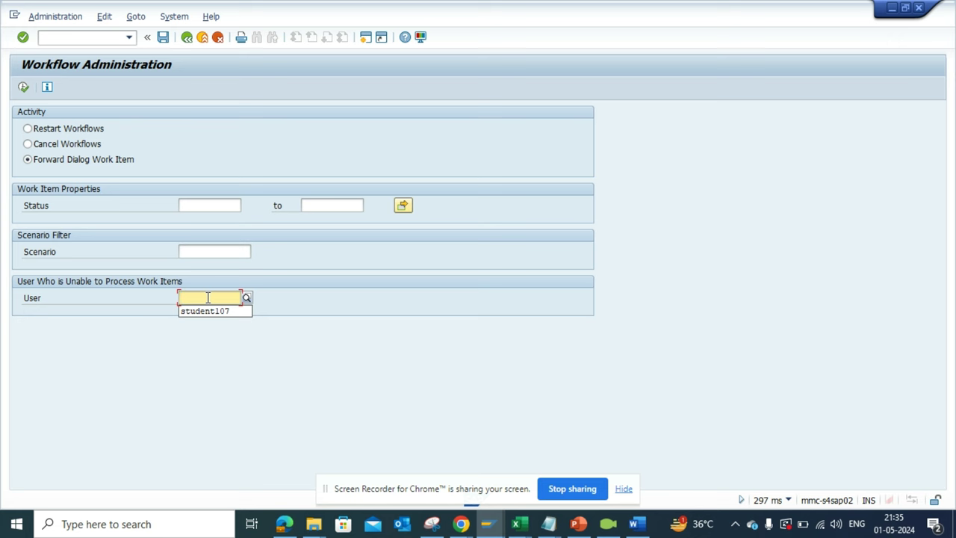
{"action": "left_click", "coordinate": [207, 311]}
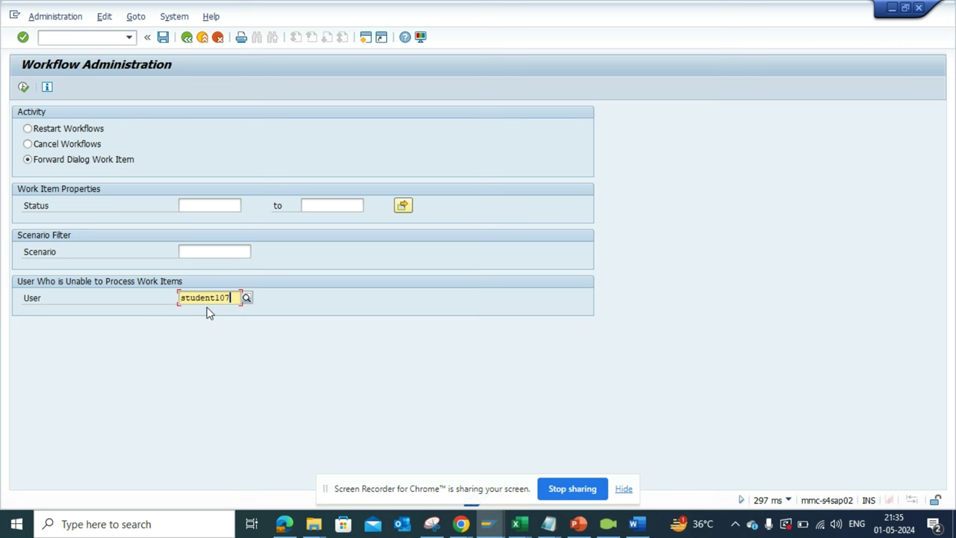
{"action": "left_click", "coordinate": [24, 86]}
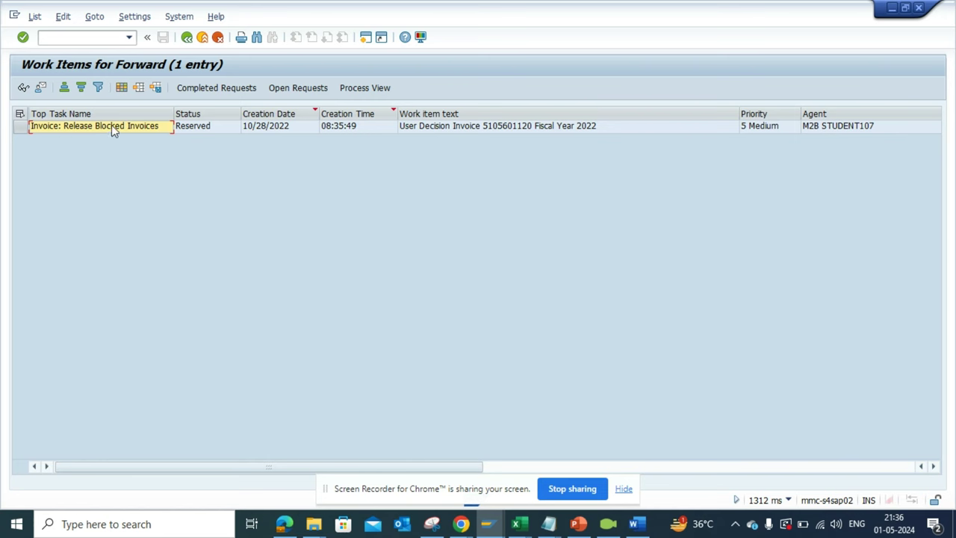
- Try forwarding the Invoice: Release Blocked Invoices item, then close agent selection unforwarded
{"action": "left_click", "coordinate": [23, 126]}
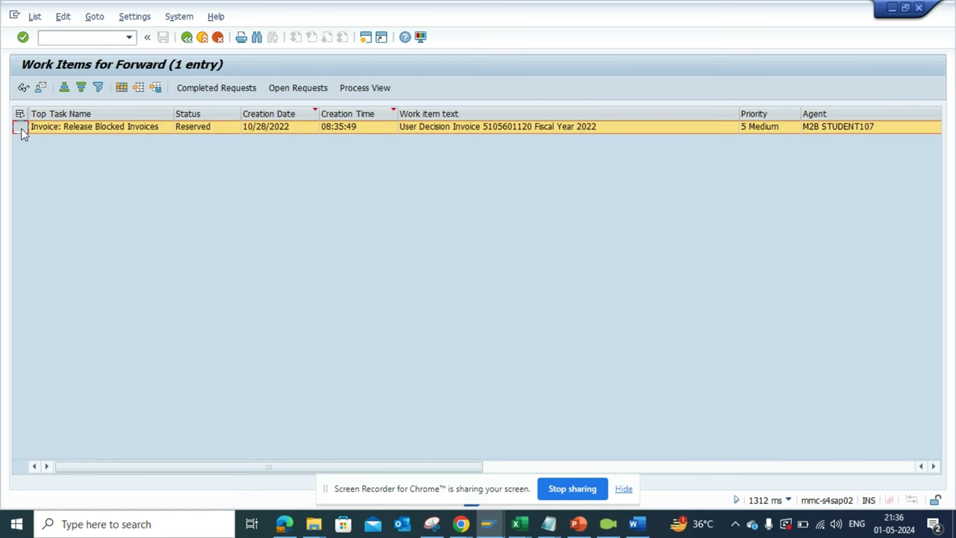
{"action": "left_click", "coordinate": [40, 88]}
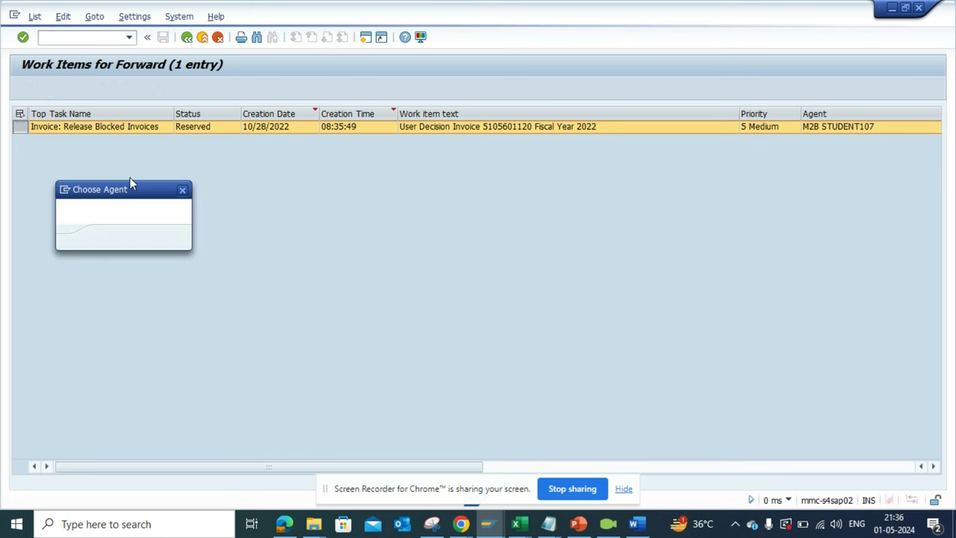
{"action": "left_click", "coordinate": [183, 191]}
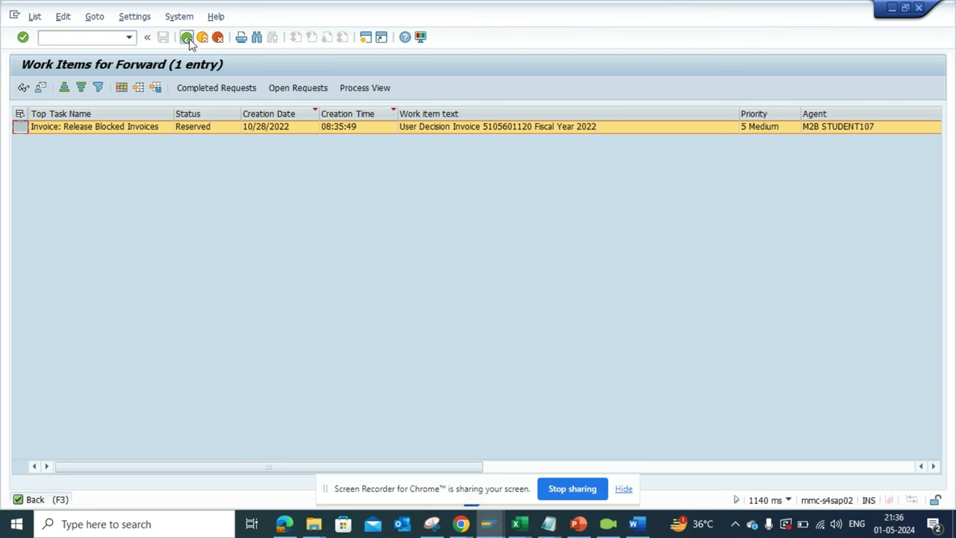
- Display System Status for SWI_ADM_CLOUD (program RSWINTRO_ADM_CLOUD) and highlight the transaction name
{"action": "left_click", "coordinate": [187, 37]}
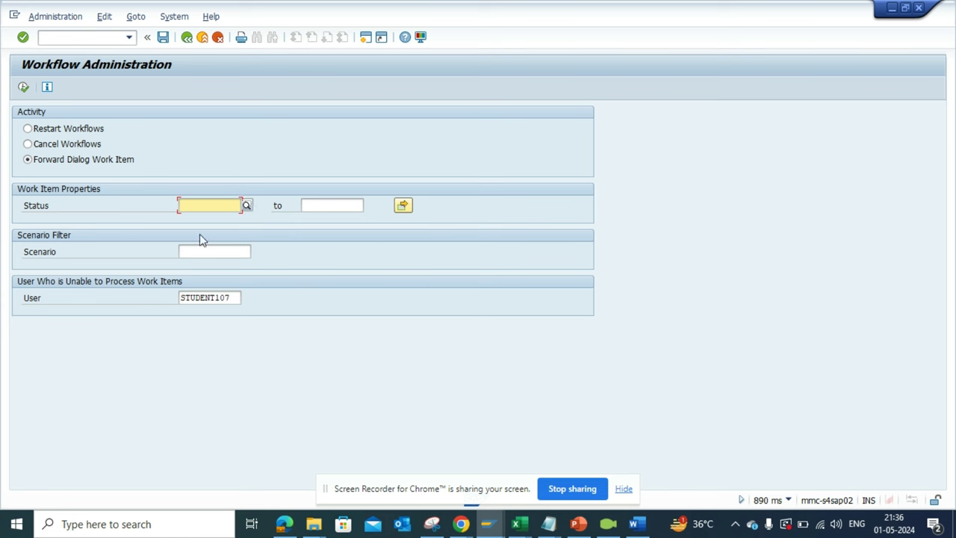
{"action": "left_click", "coordinate": [174, 16]}
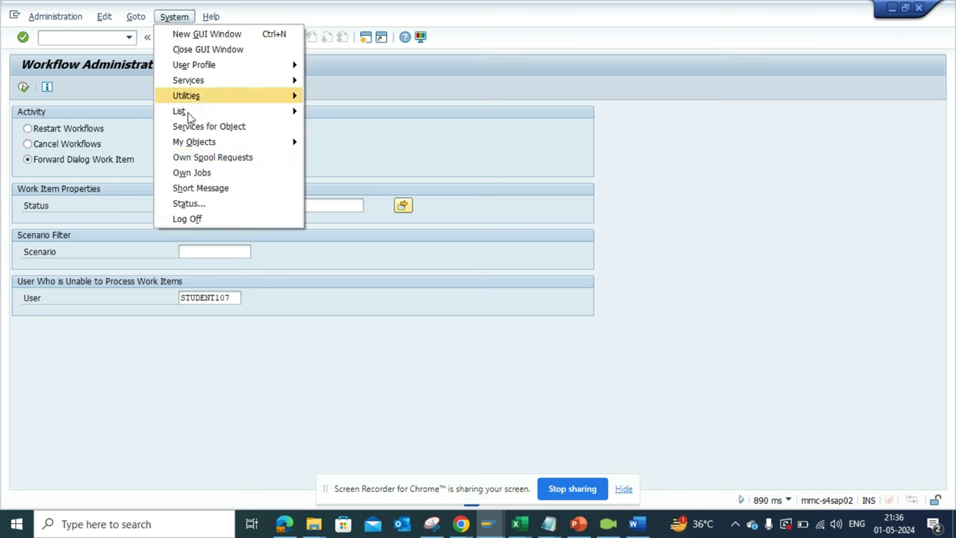
{"action": "left_click", "coordinate": [198, 204]}
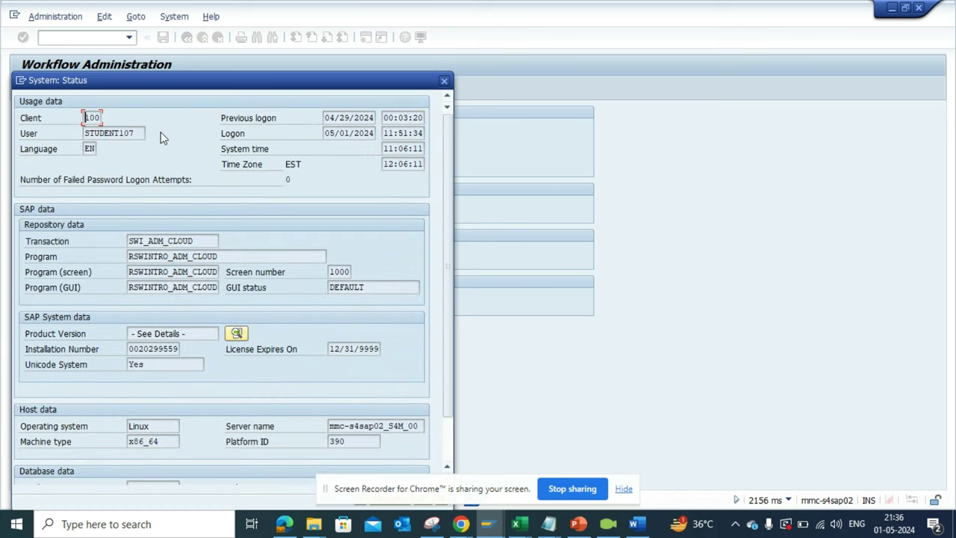
{"action": "left_click_drag", "start_coordinate": [196, 241], "coordinate": [130, 239]}
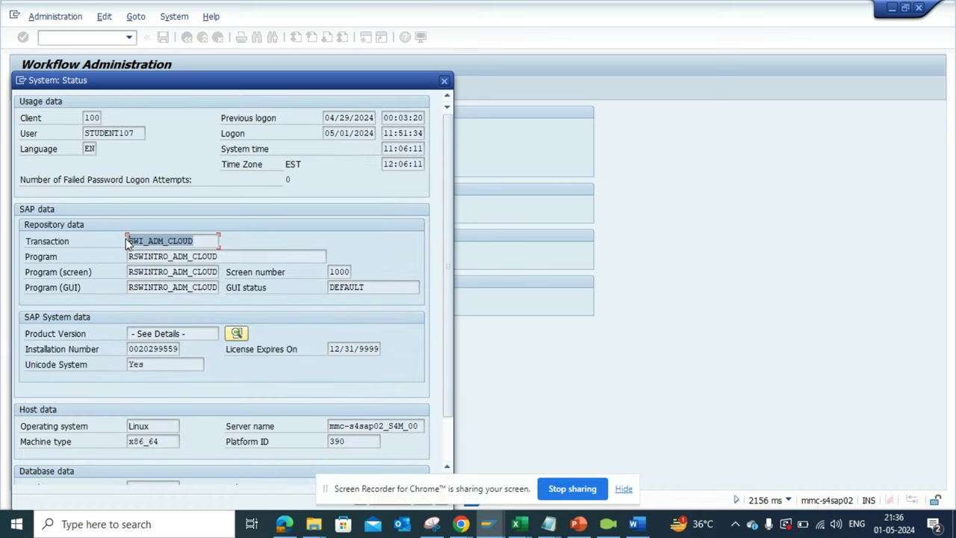